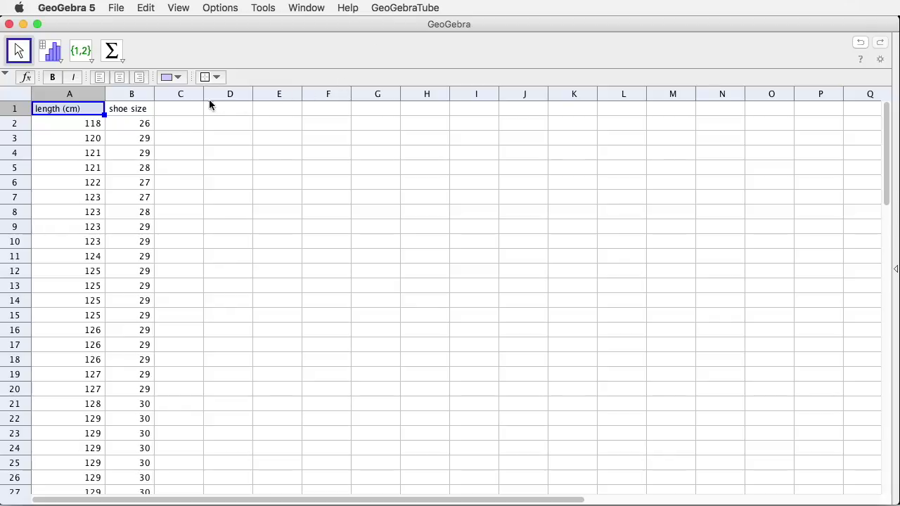
# Step: Run a One Variable Analysis on the lengths in A2:A41 and widen the resulting analysis window
pyautogui.moveTo(68, 123); pyautogui.dragTo(84, 430)
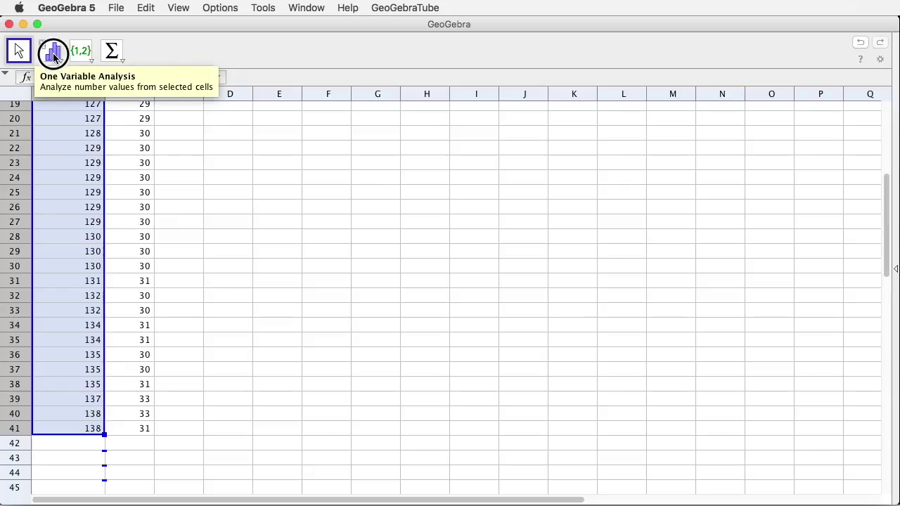
pyautogui.click(56, 49)
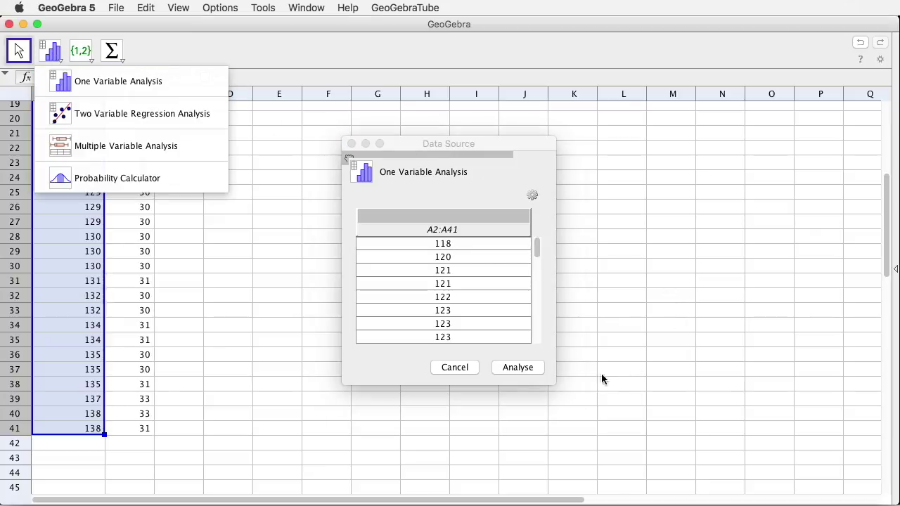
pyautogui.click(519, 368)
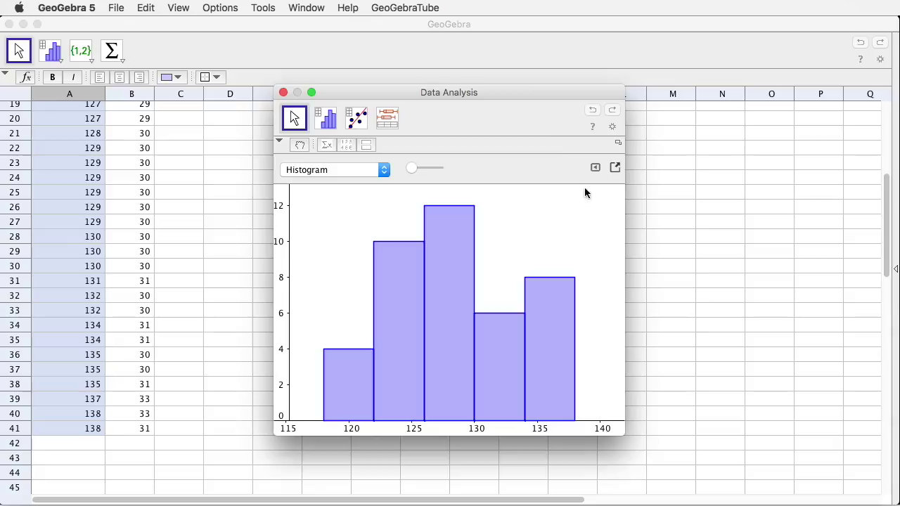
pyautogui.moveTo(626, 306); pyautogui.dragTo(807, 306)
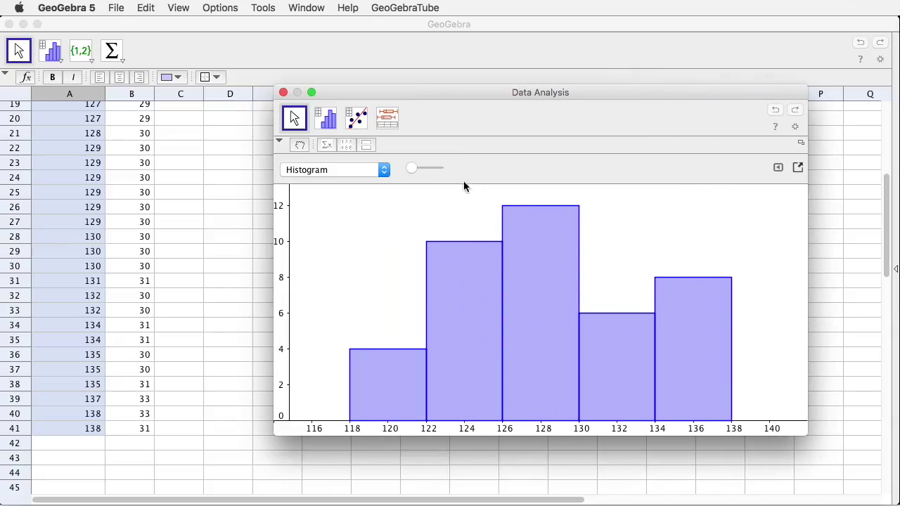
# Step: Preview the length data as a bar chart and return to the histogram
pyautogui.click(342, 170)
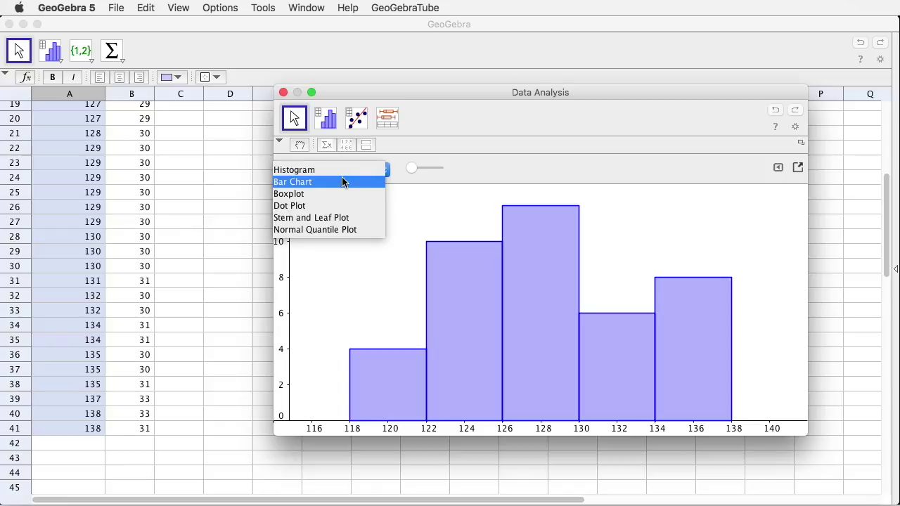
pyautogui.click(344, 183)
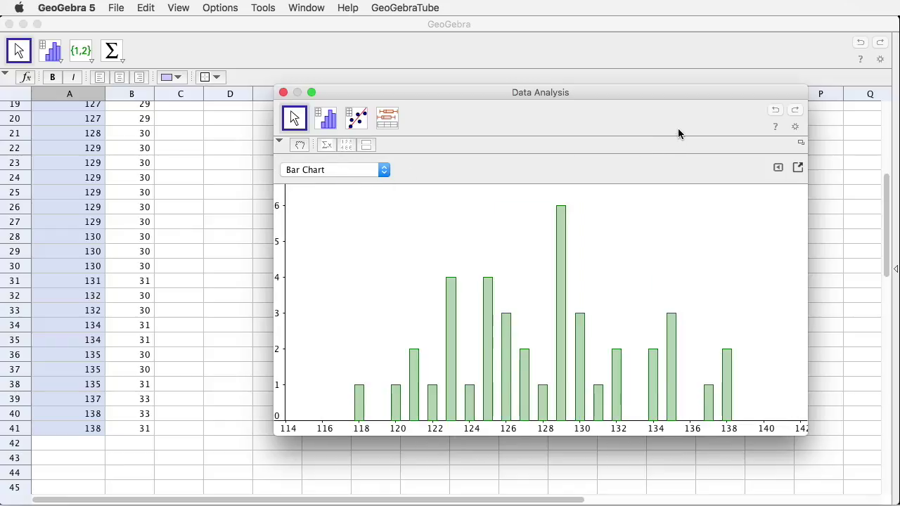
pyautogui.click(382, 169)
pyautogui.click(367, 159)
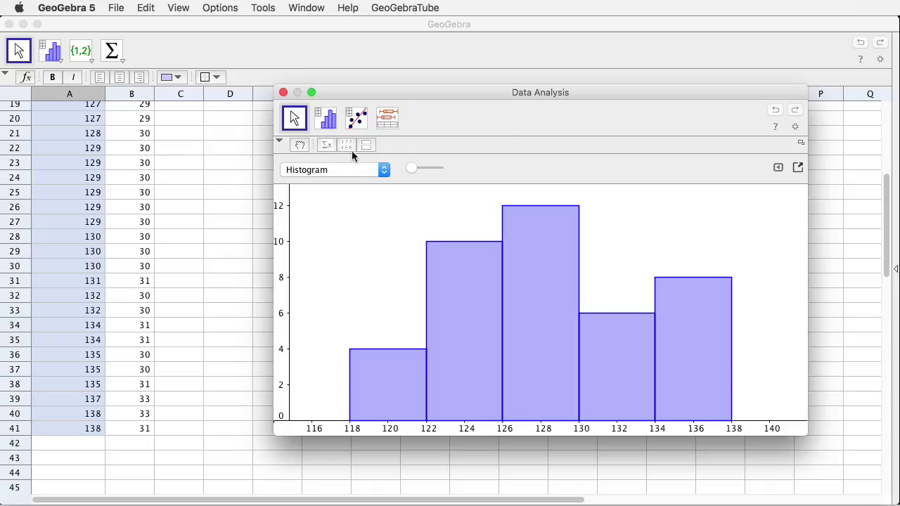
# Step: Show the summary statistics beside the histogram, and reposition and enlarge the analysis window
pyautogui.click(325, 145)
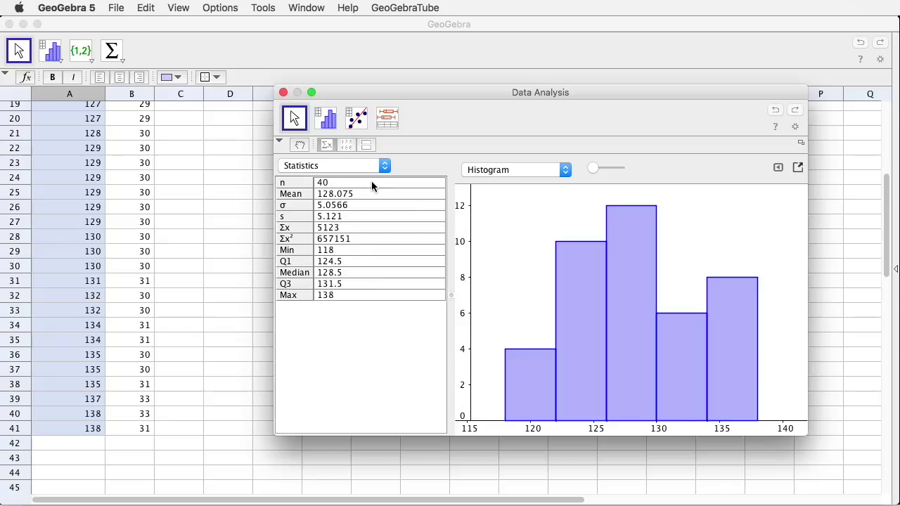
pyautogui.moveTo(393, 86); pyautogui.dragTo(273, 35)
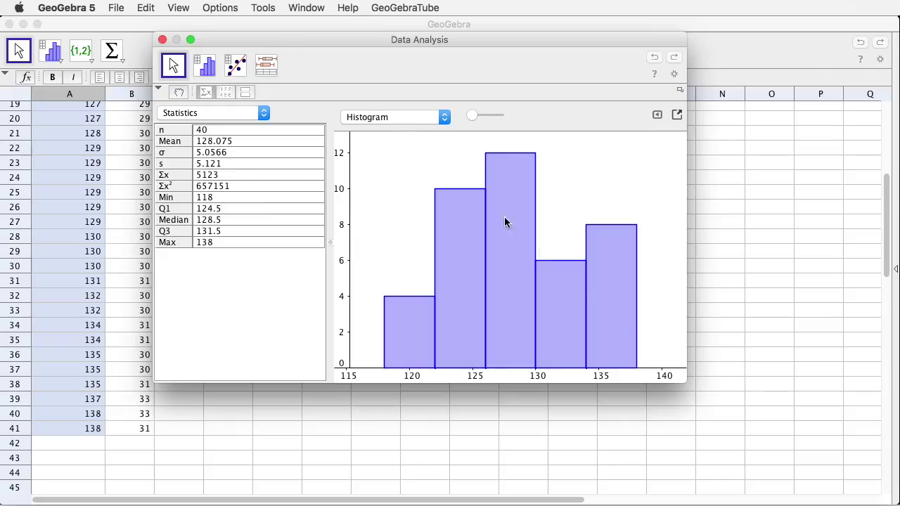
pyautogui.moveTo(682, 378); pyautogui.dragTo(842, 446)
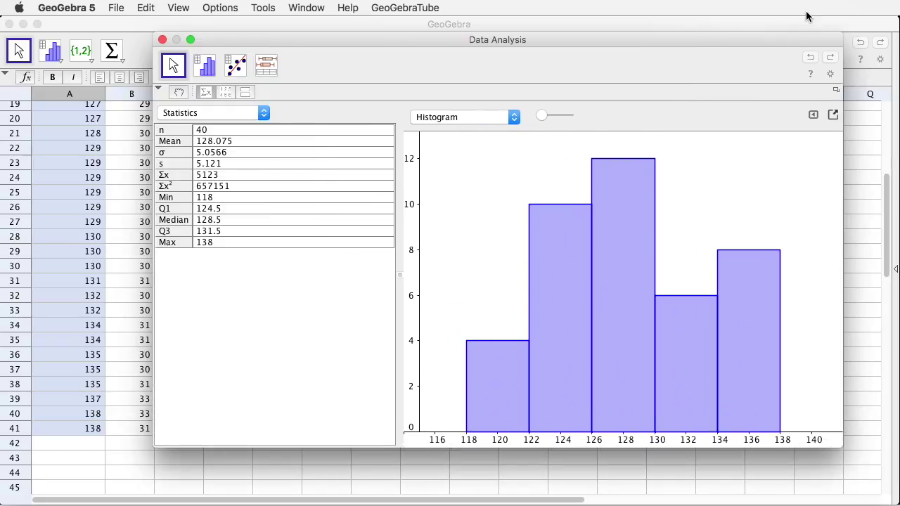
# Step: Set the histogram classes manually, starting at 115 with a class width of 3
pyautogui.click(813, 117)
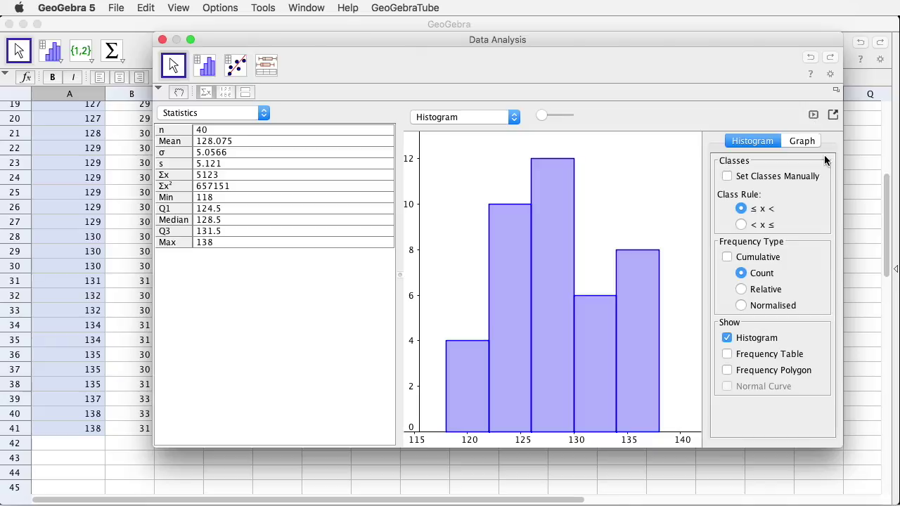
pyautogui.click(727, 176)
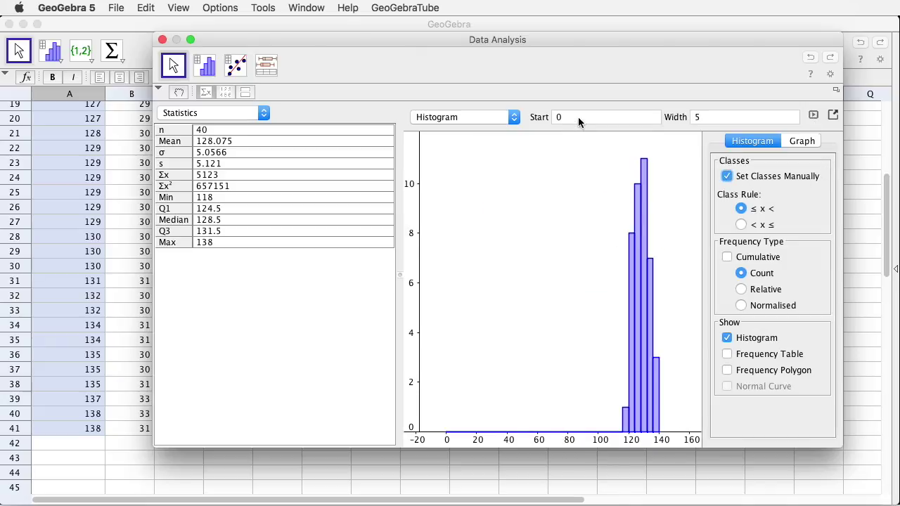
pyautogui.click(550, 117)
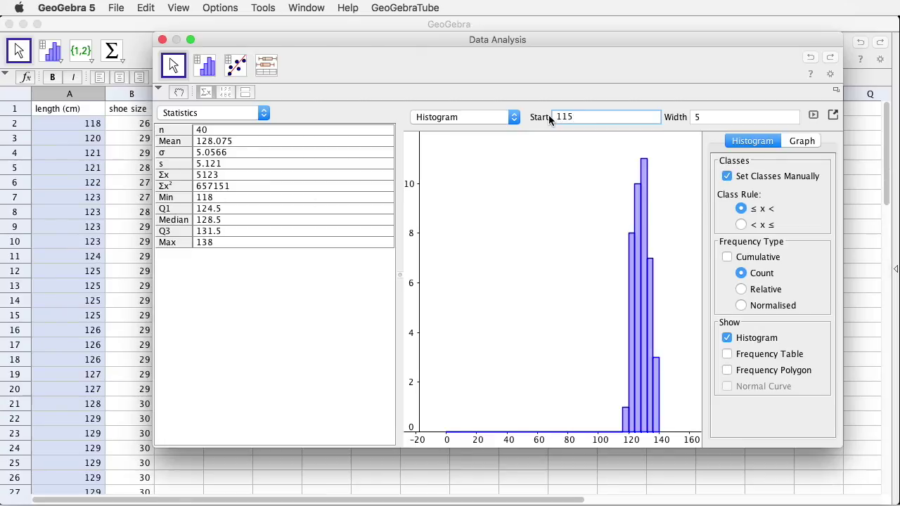
pyautogui.write('115')
pyautogui.click(708, 118)
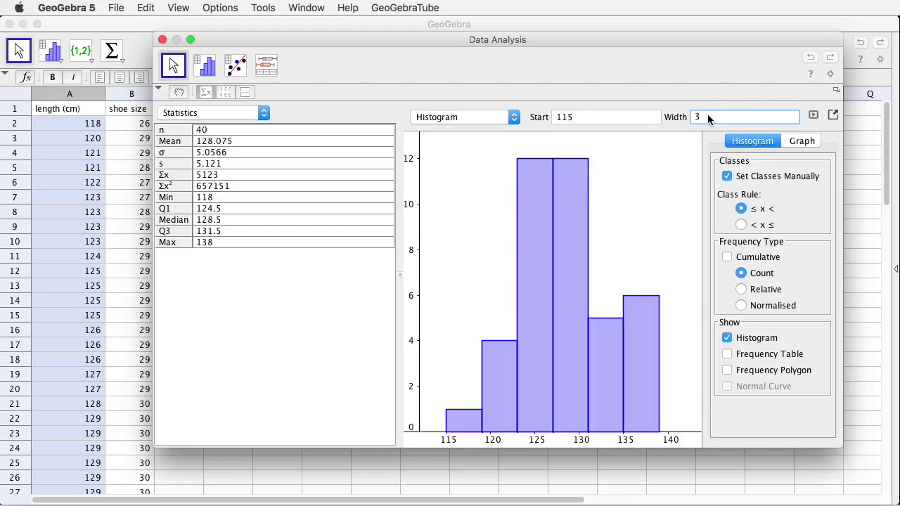
pyautogui.press('Return')
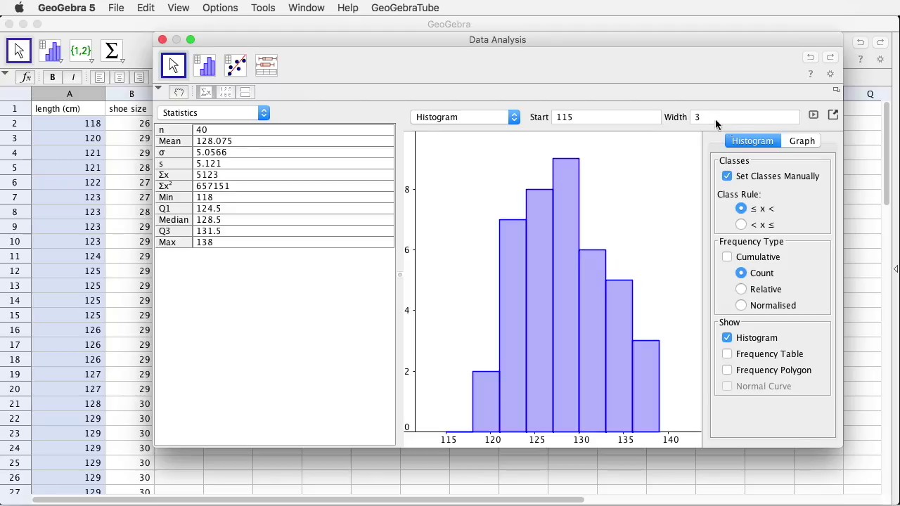
# Step: Show the frequency table below the histogram and set the class width to 4
pyautogui.click(728, 354)
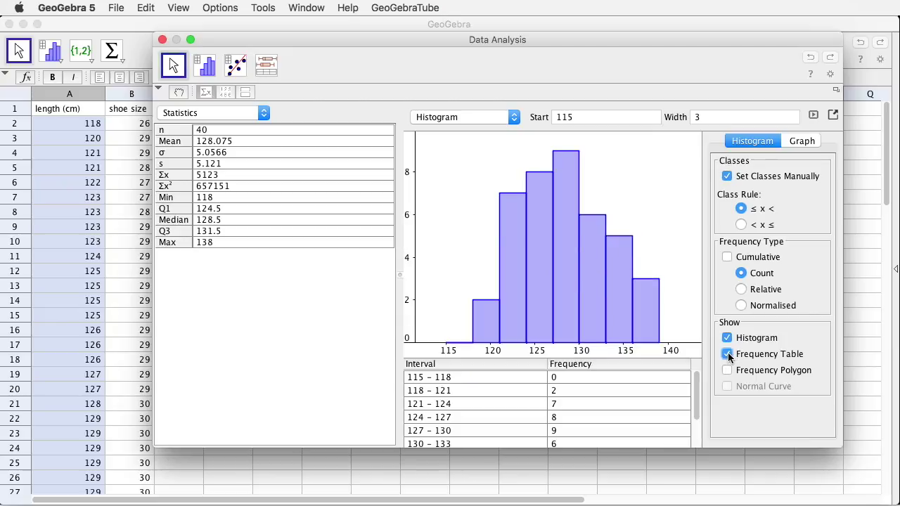
pyautogui.scroll(-2, 667, 384)
pyautogui.scroll(2, 666, 384)
pyautogui.click(708, 115)
pyautogui.write('4')
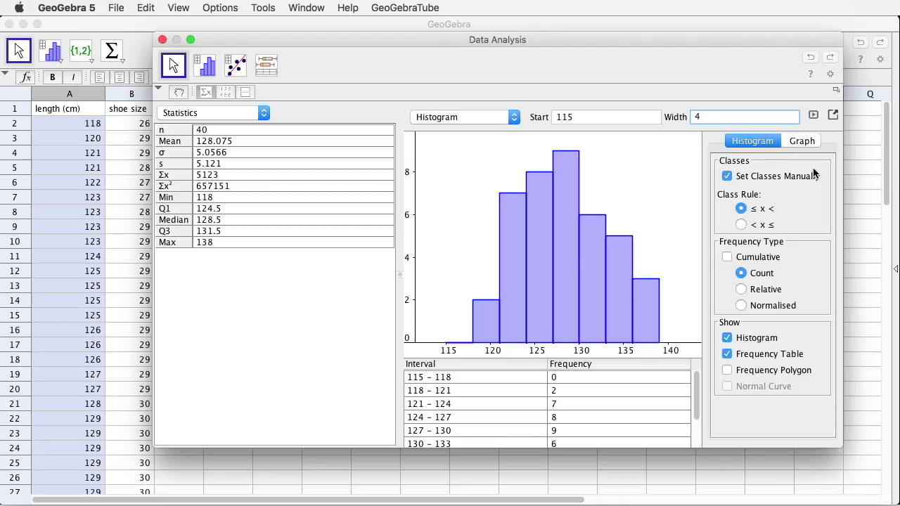
pyautogui.press('Return')
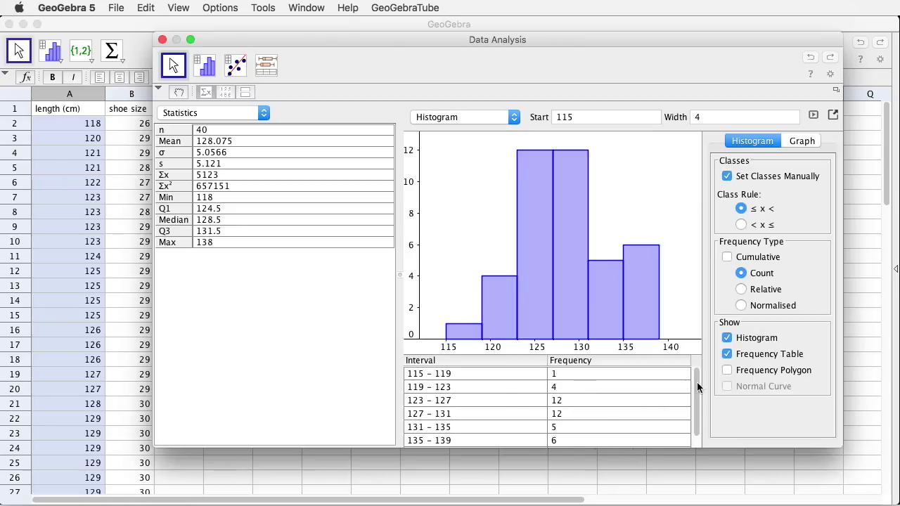
# Step: Overlay a frequency polygon on the histogram and turn on the graph's grid
pyautogui.click(727, 371)
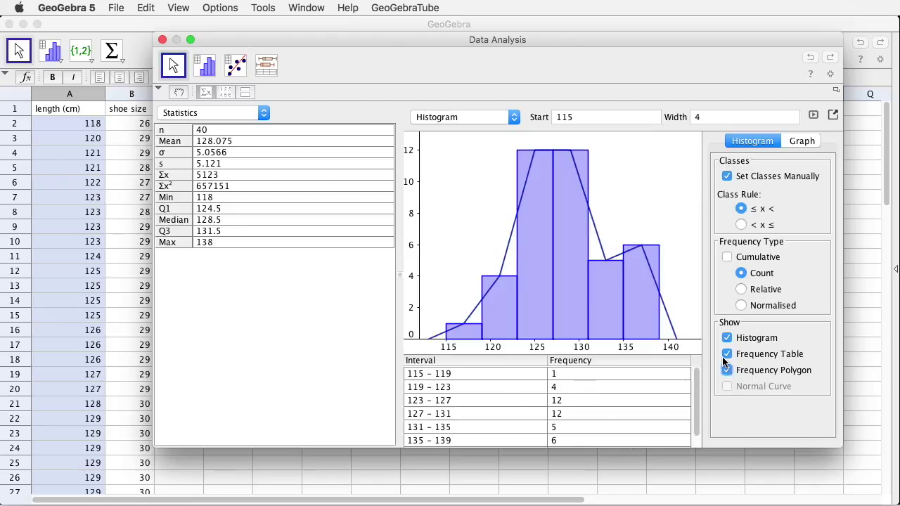
pyautogui.click(727, 354)
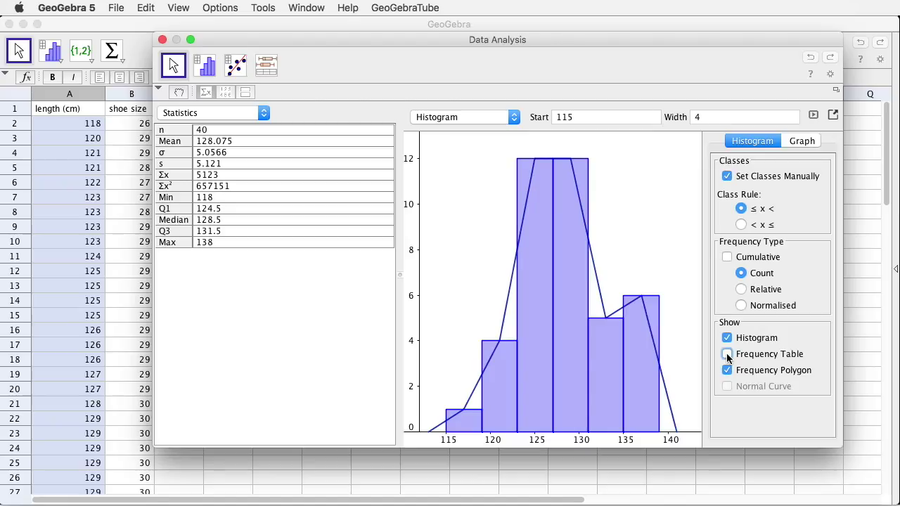
pyautogui.click(727, 354)
pyautogui.click(804, 141)
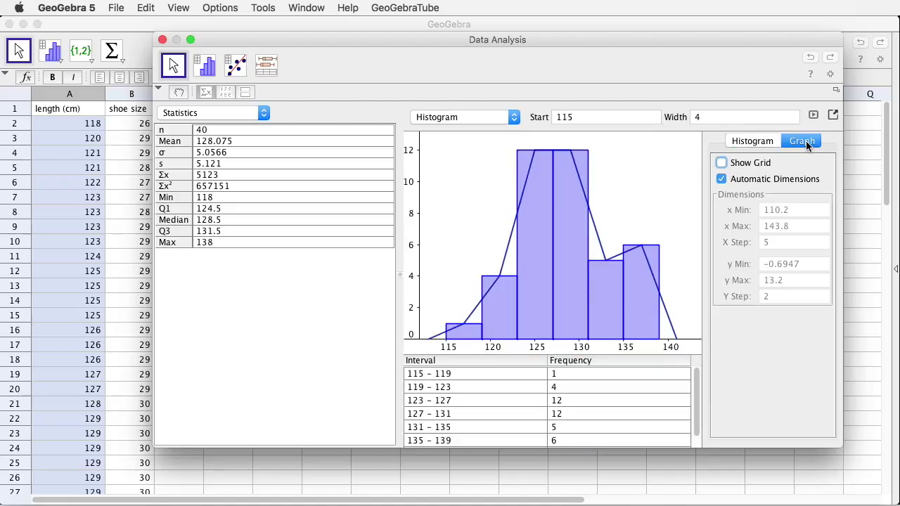
pyautogui.click(723, 163)
# Step: Preview the histogram and frequency table with relative frequencies, and return the frequency type to Count
pyautogui.click(750, 141)
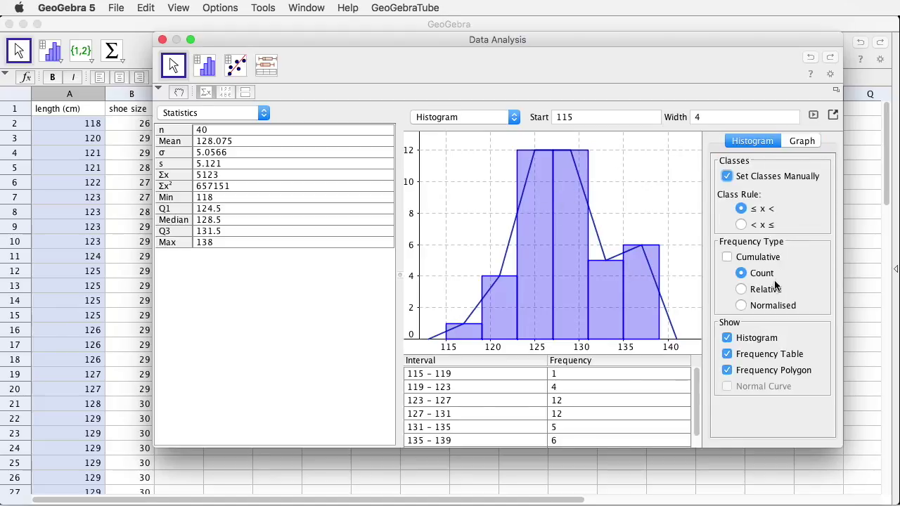
pyautogui.click(741, 289)
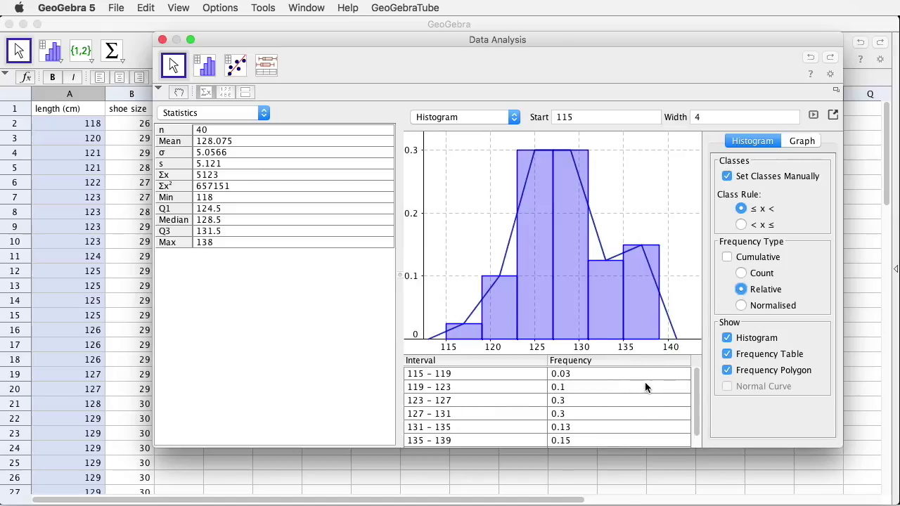
pyautogui.scroll(-1, 645, 382)
pyautogui.scroll(1, 644, 382)
pyautogui.click(742, 274)
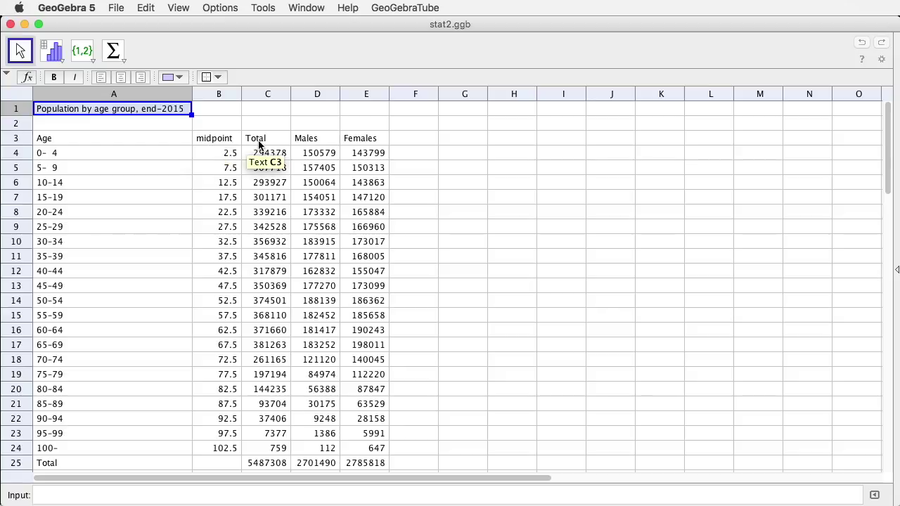
# Step: Start a One Variable Analysis on the age-group midpoints in B4:B24 of the population table
pyautogui.click(266, 95)
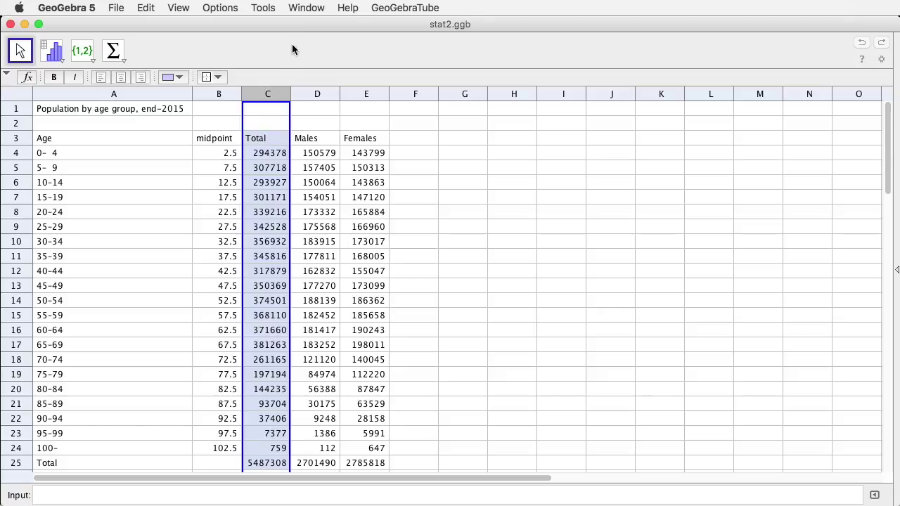
pyautogui.moveTo(219, 154); pyautogui.dragTo(216, 448)
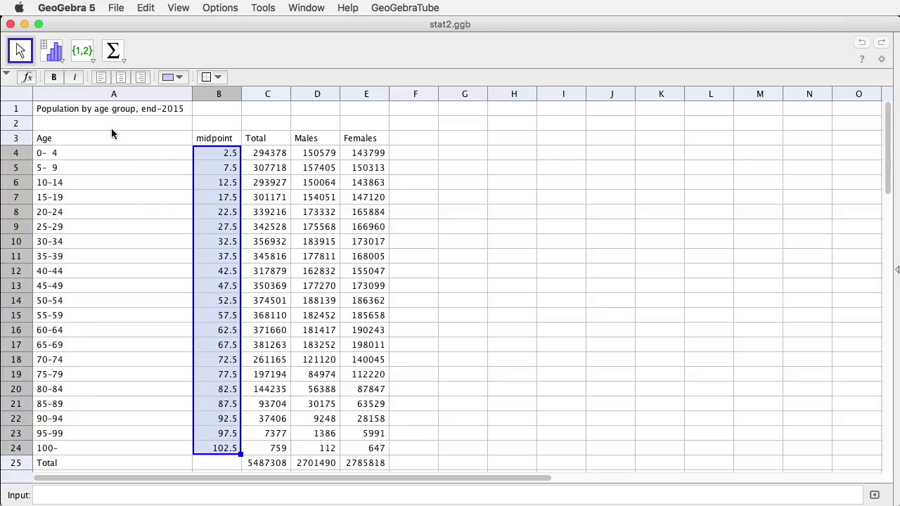
pyautogui.click(53, 55)
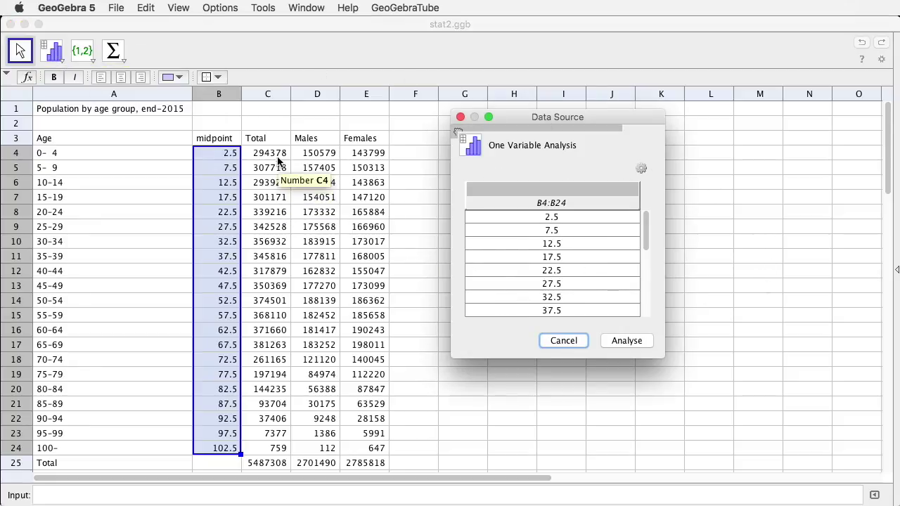
# Step: Set the source type to Data with Frequency, assign the totals in C4:C24 as frequencies, and run the analysis
pyautogui.moveTo(267, 153); pyautogui.dragTo(258, 447)
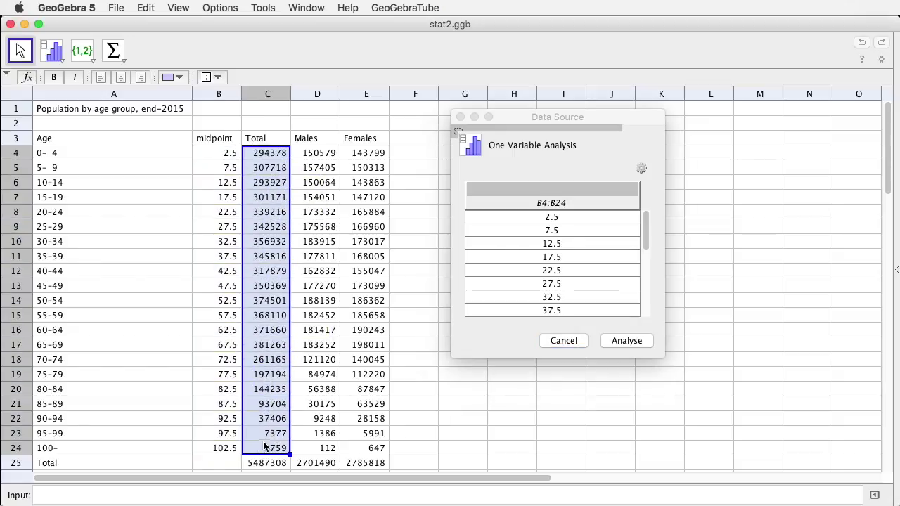
pyautogui.click(642, 169)
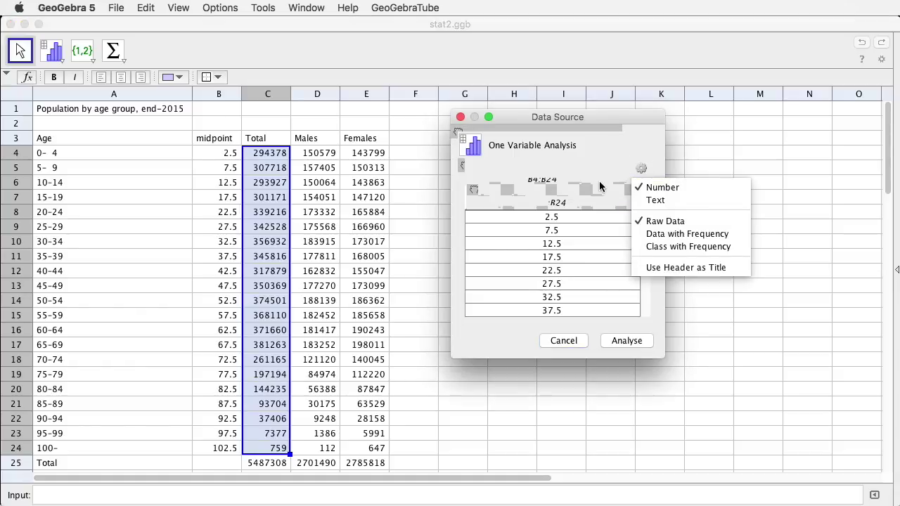
pyautogui.click(653, 235)
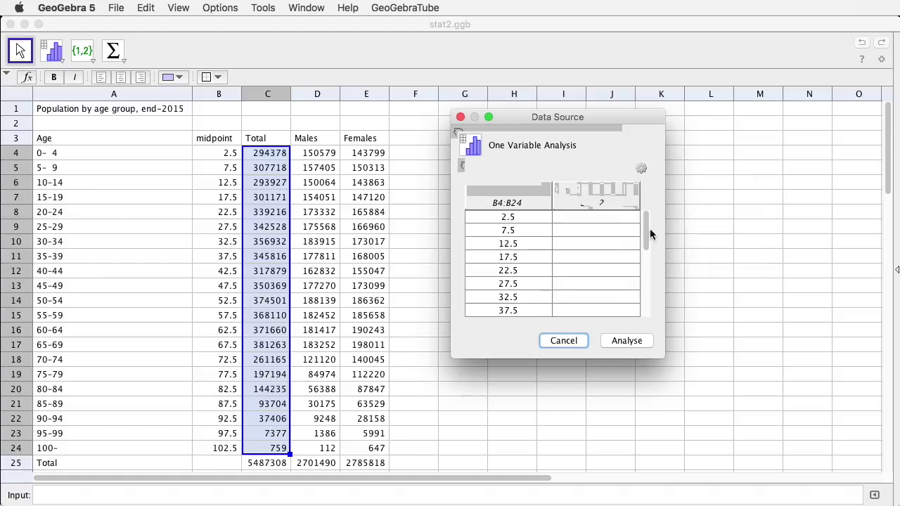
pyautogui.click(561, 187)
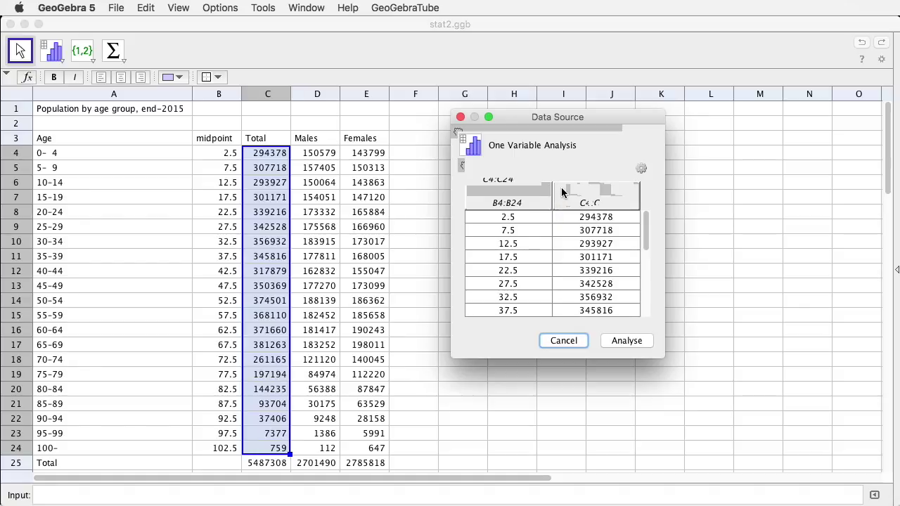
pyautogui.click(621, 341)
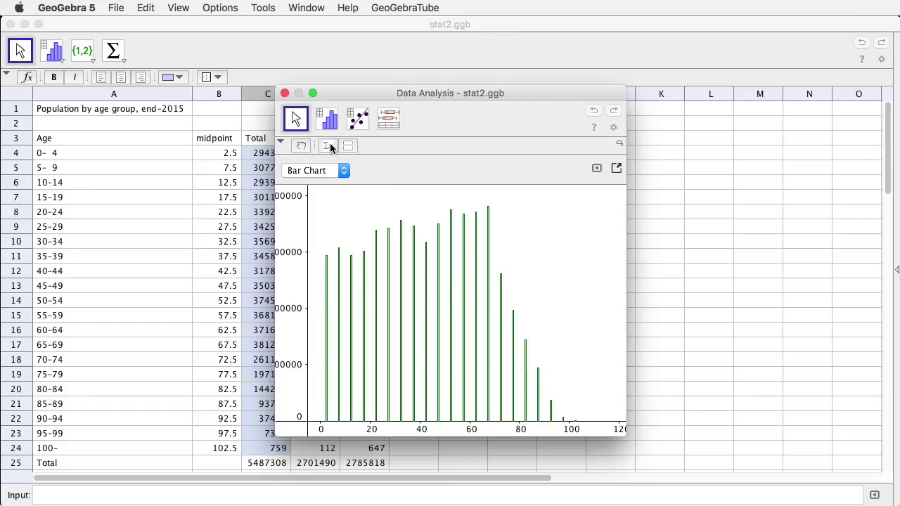
# Step: Display the population data as a histogram with its summary statistics, and widen the analysis window
pyautogui.click(326, 172)
pyautogui.click(325, 160)
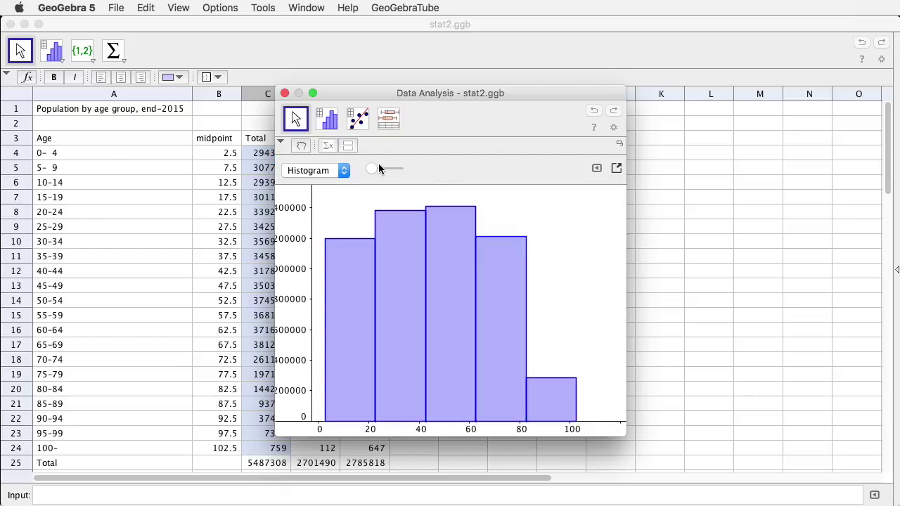
pyautogui.click(327, 145)
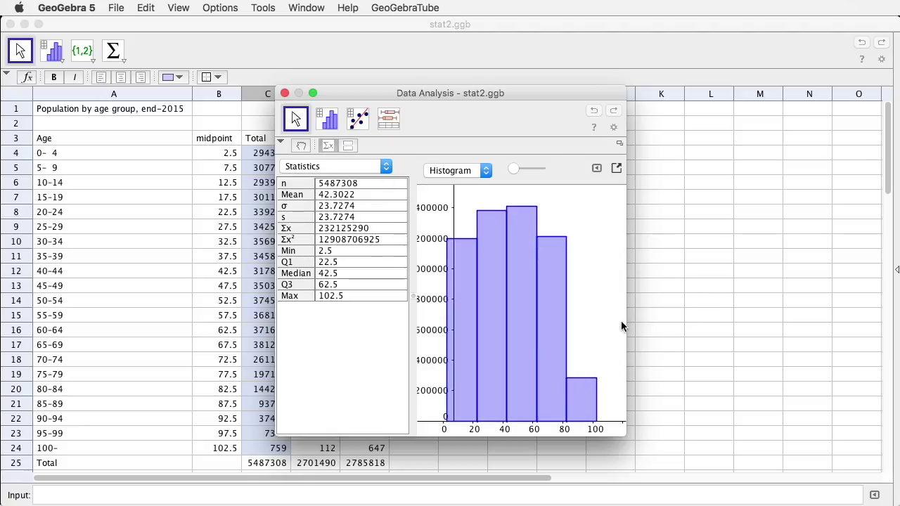
pyautogui.moveTo(626, 326); pyautogui.dragTo(831, 328)
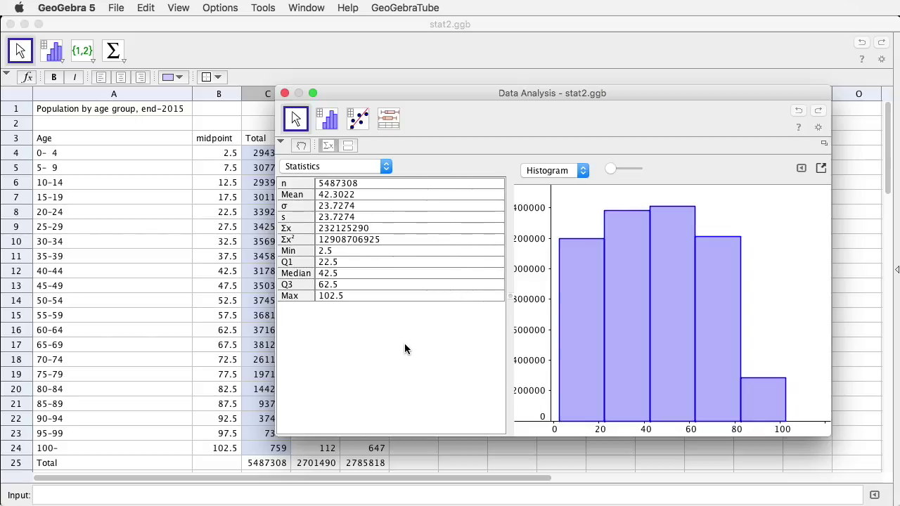
# Step: Increase the population histogram to 10 classes, and view its export options and graph settings
pyautogui.moveTo(611, 173)
pyautogui.mouseDown()
pyautogui.moveTo(639, 172)
pyautogui.moveTo(605, 174)
pyautogui.moveTo(620, 173)
pyautogui.mouseUp()
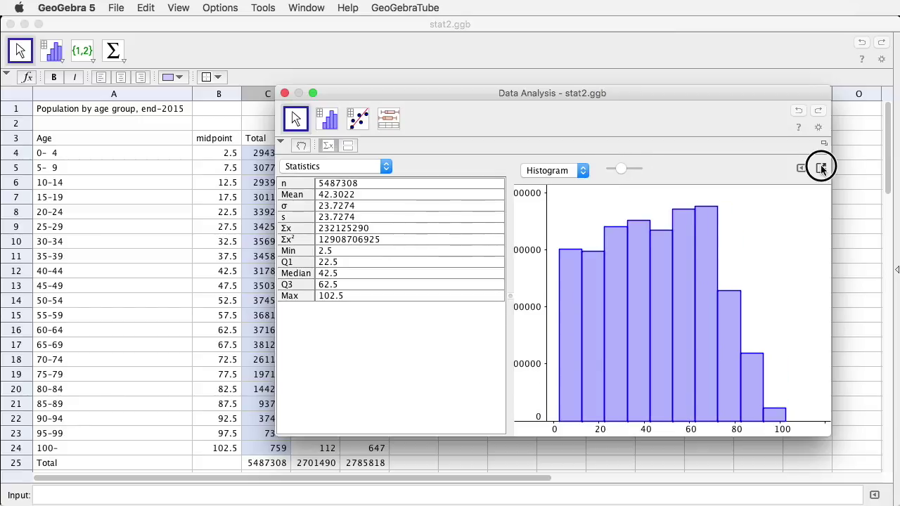
pyautogui.click(822, 169)
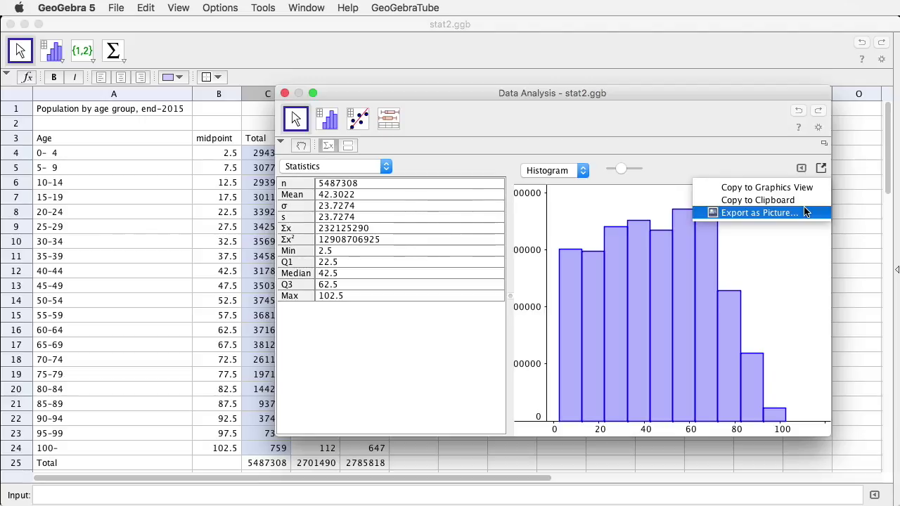
pyautogui.click(802, 169)
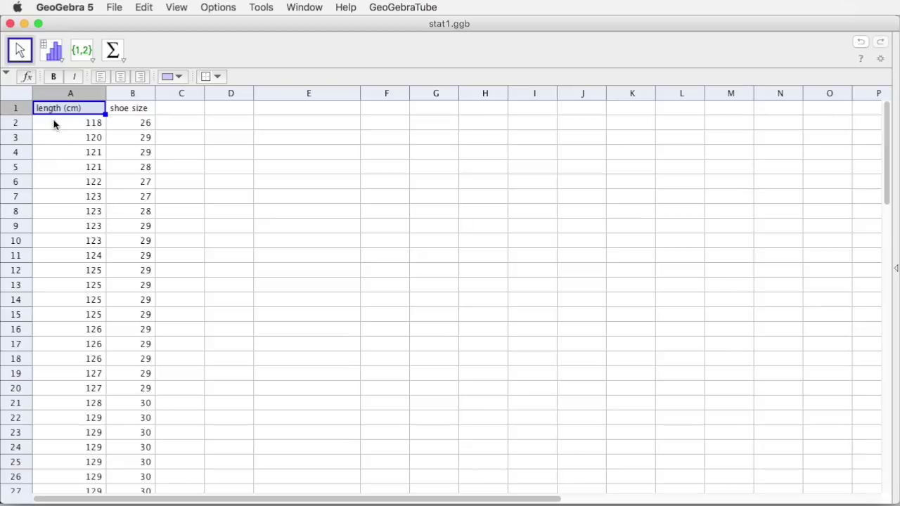
# Step: Run a Two Variable Regression Analysis on the length and shoe size data in A2:B41 of stat1.ggb
pyautogui.click(133, 94)
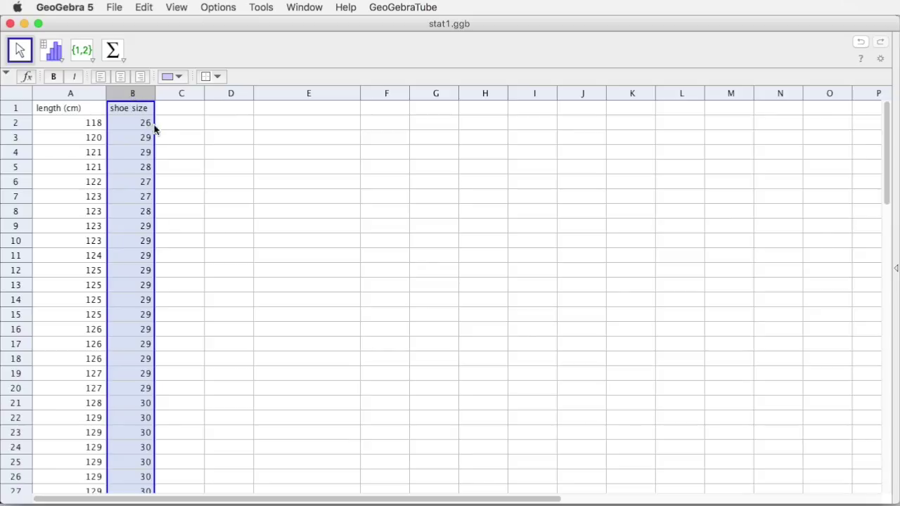
pyautogui.moveTo(63, 123); pyautogui.dragTo(139, 422)
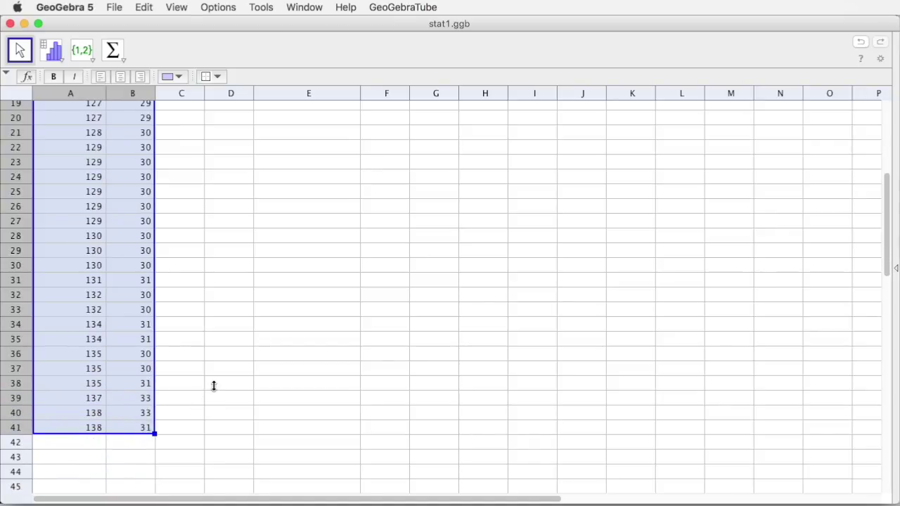
pyautogui.scroll(6, 213, 387)
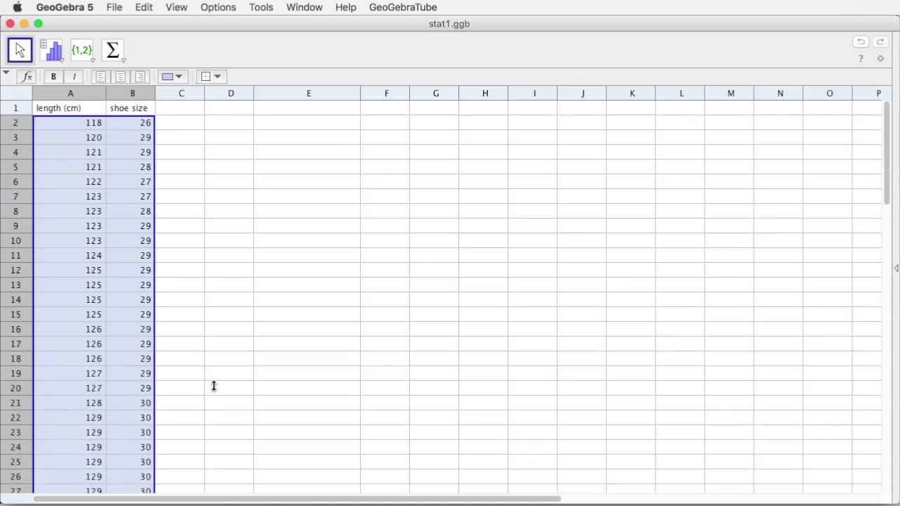
pyautogui.click(61, 59)
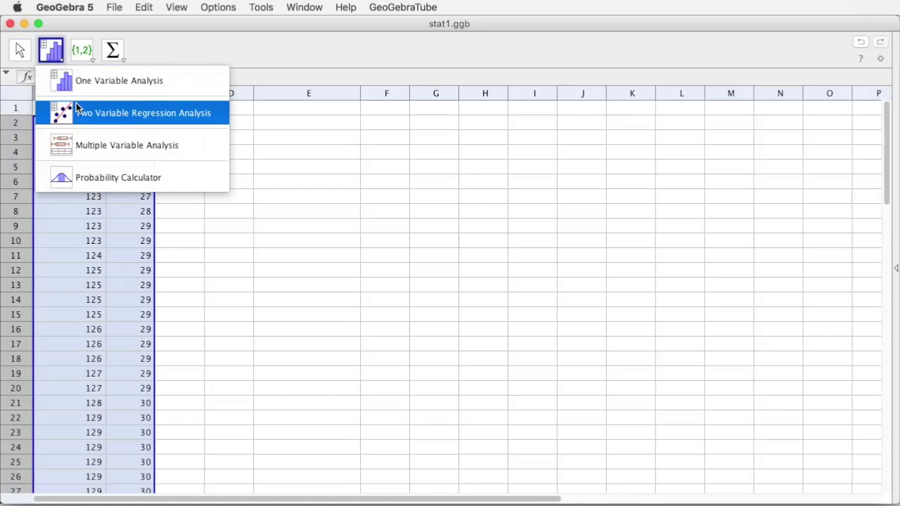
pyautogui.click(76, 107)
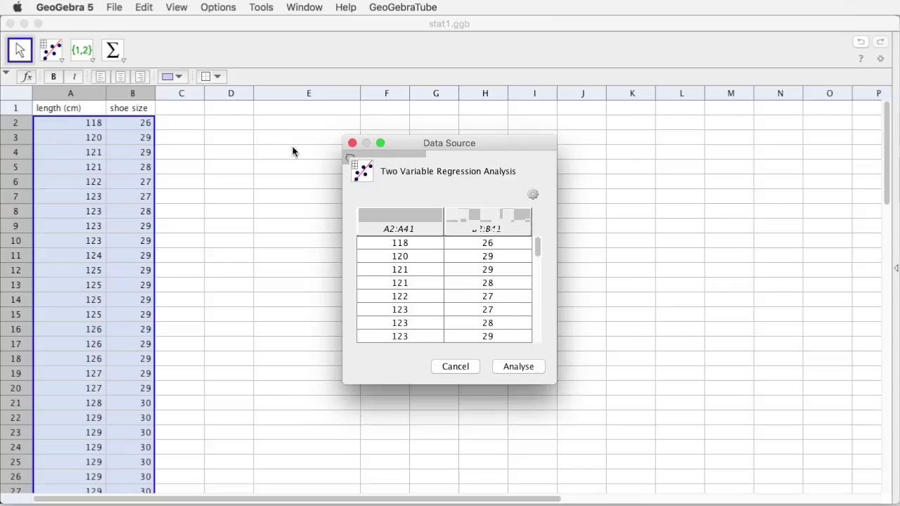
pyautogui.click(511, 366)
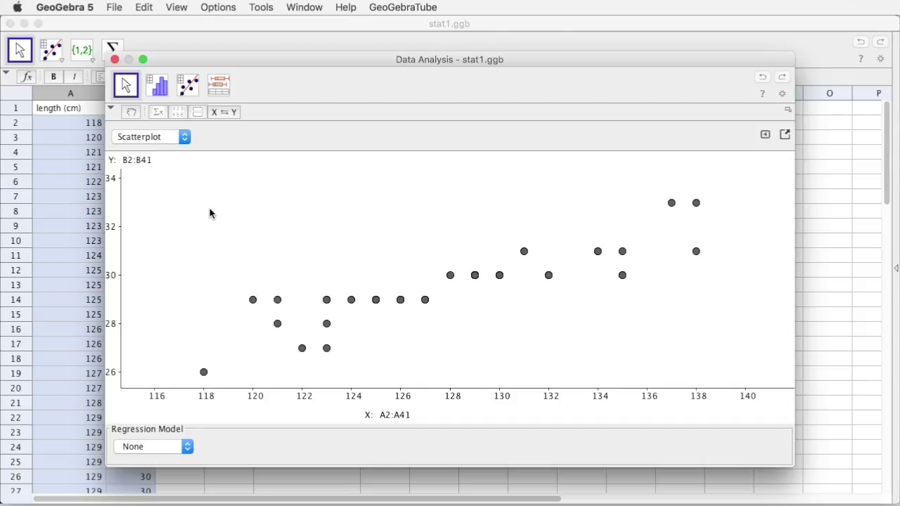
# Step: Fit a Linear regression model to the length and shoe size scatterplot and display the summary statistics
pyautogui.click(157, 450)
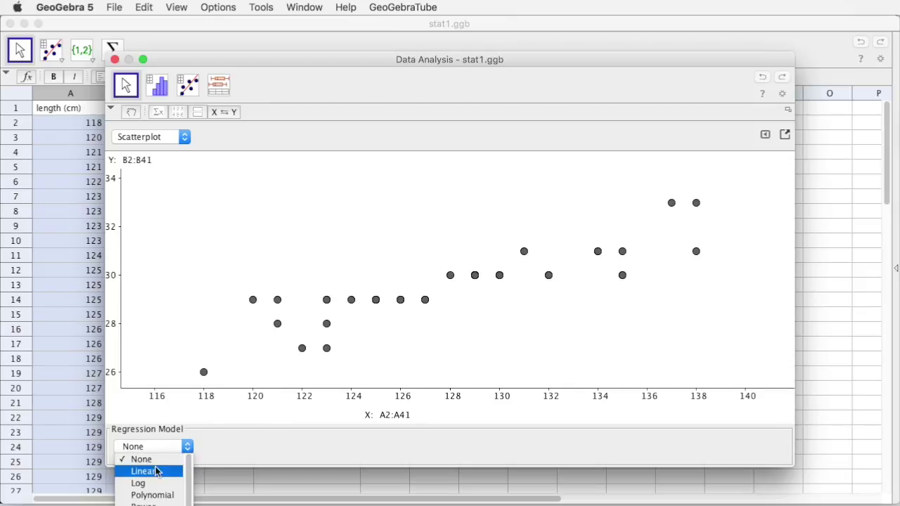
pyautogui.click(154, 473)
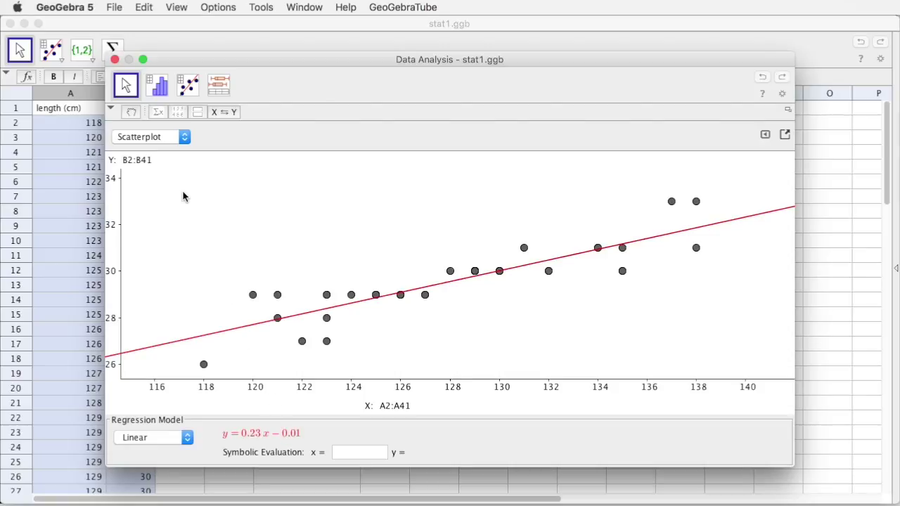
pyautogui.click(159, 113)
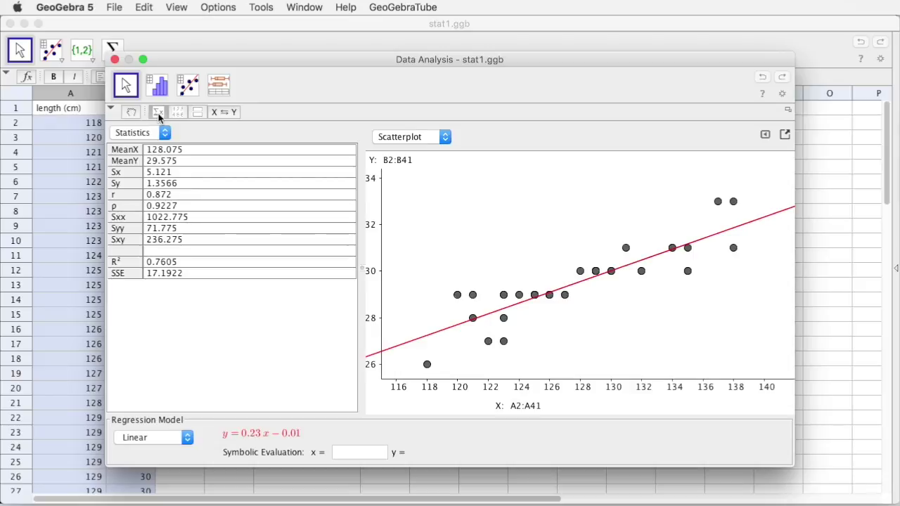
# Step: Change the scatterplot to a Residual Plot and show the grid on it
pyautogui.click(428, 138)
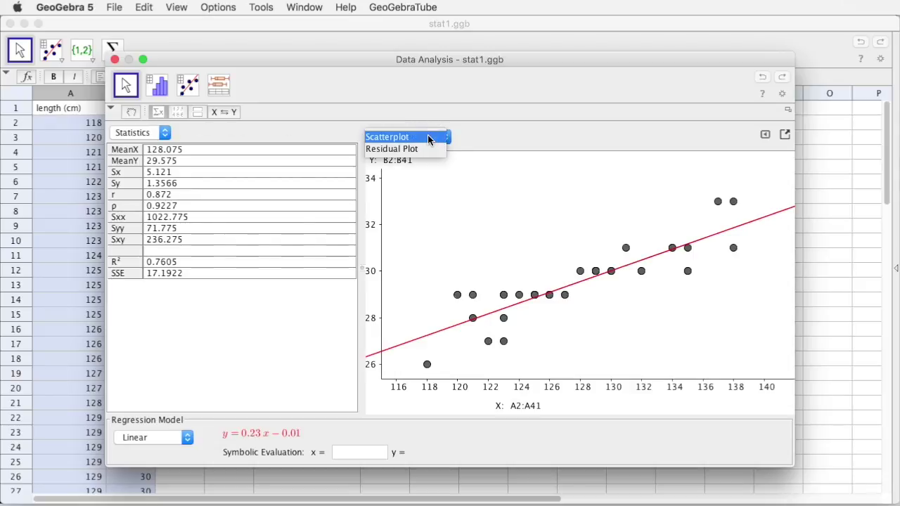
pyautogui.click(425, 149)
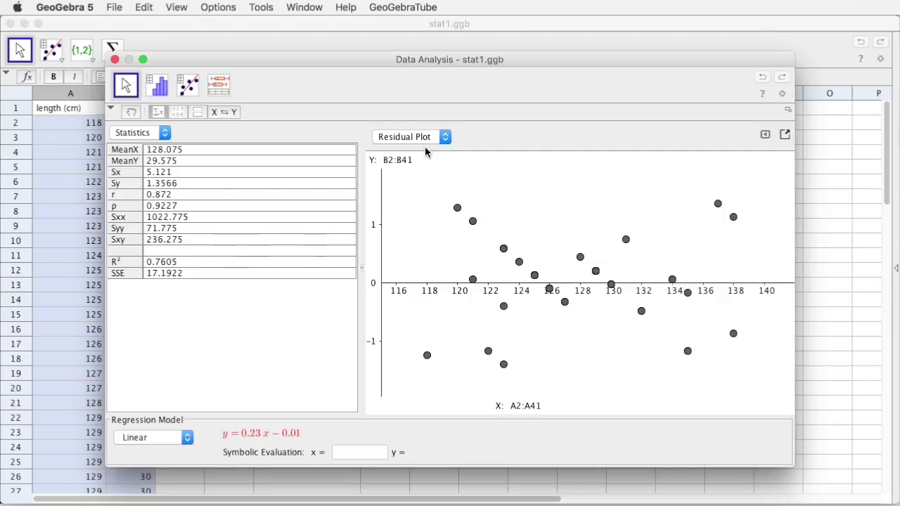
pyautogui.click(765, 134)
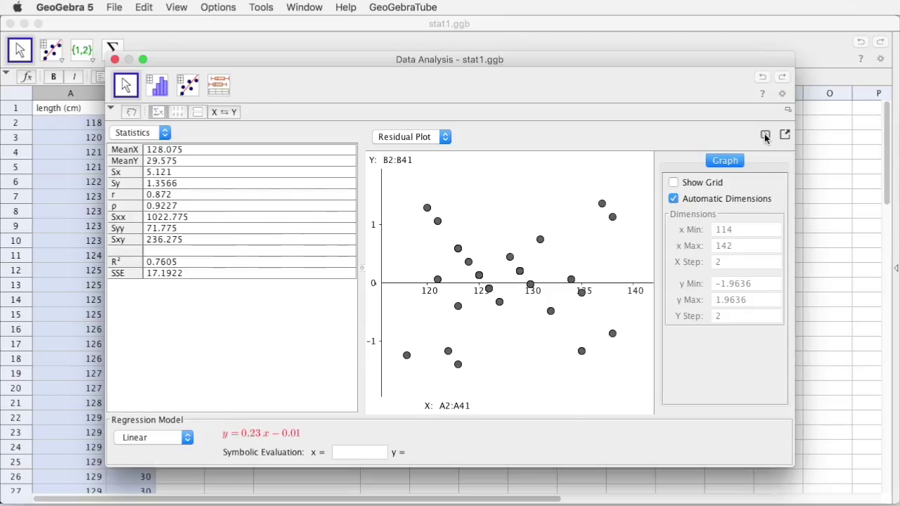
pyautogui.click(673, 182)
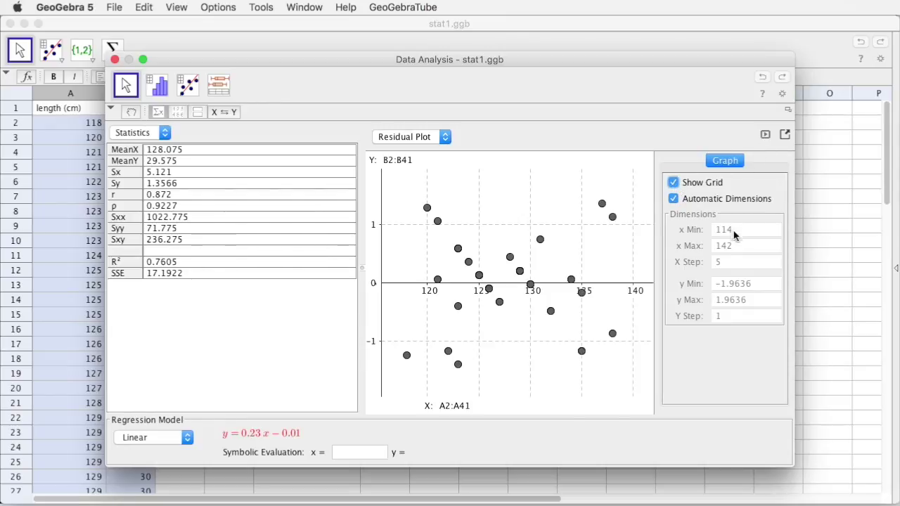